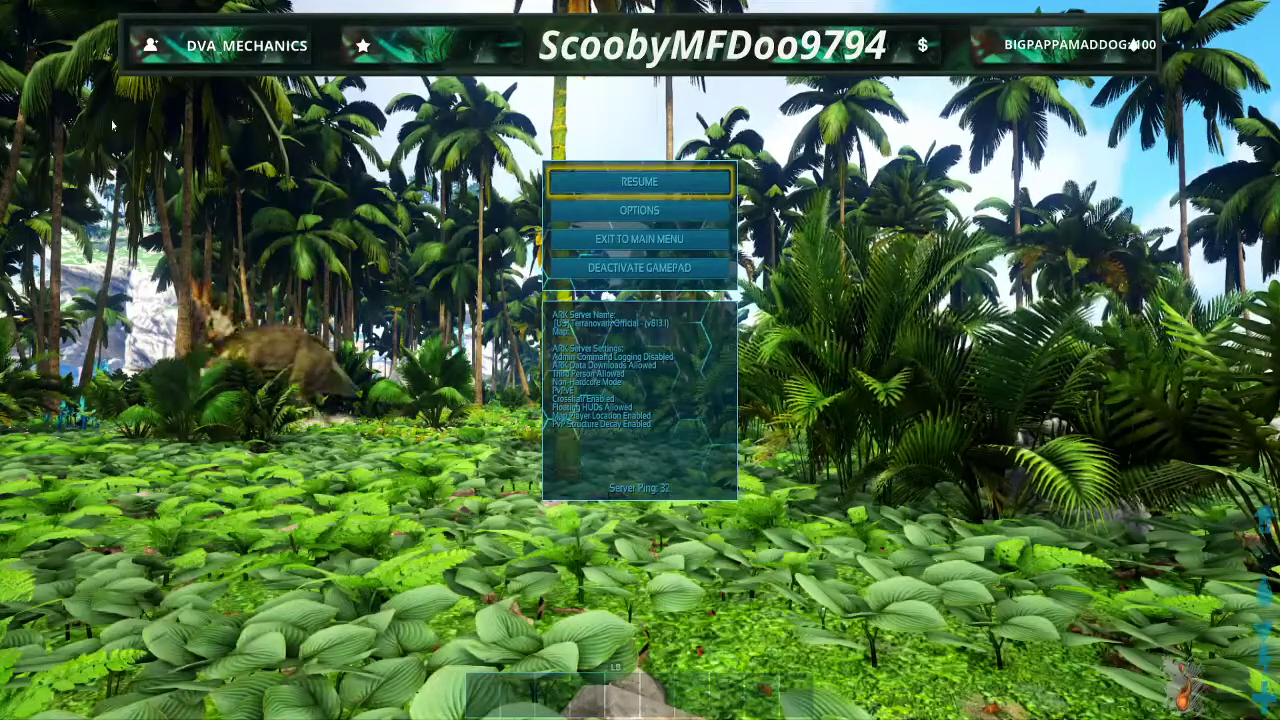
Resume play and walk forward through the jungle, across the beach, into shallow water
{"action": "key", "text": "Escape"}
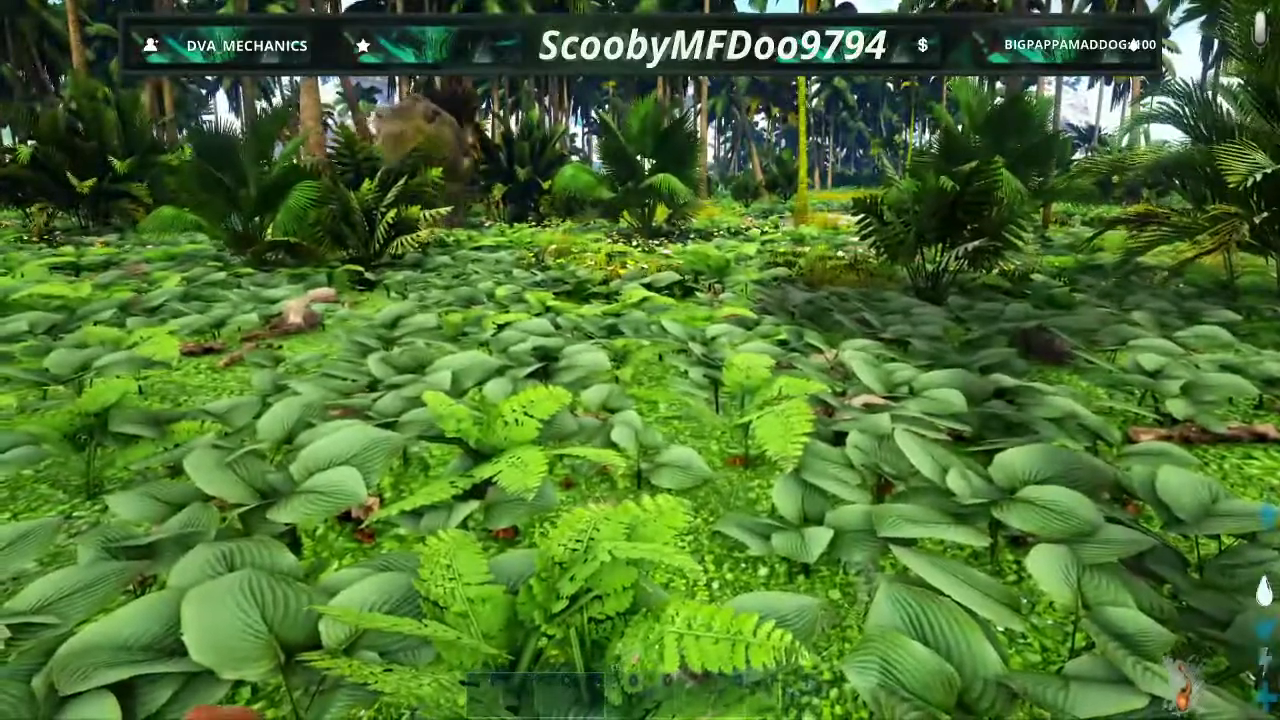
{"action": "key", "text": "w"}
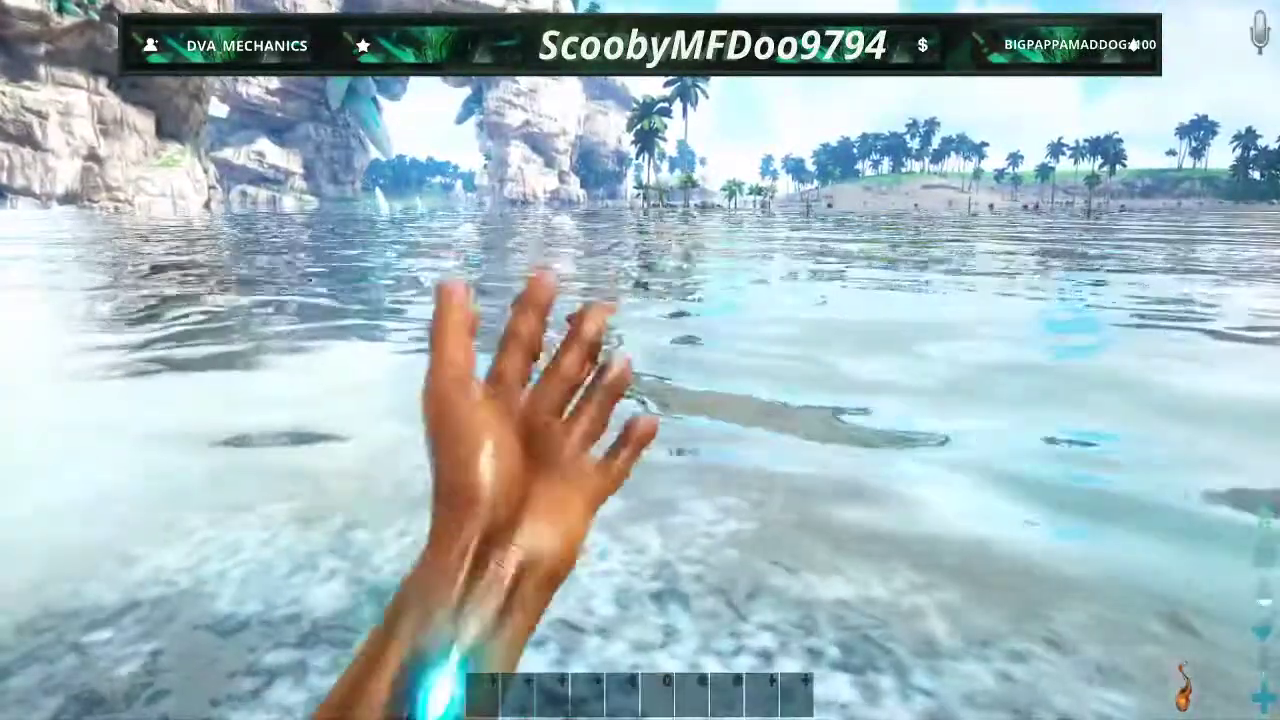
Learn the Spear and Cloth Hat engrams from the inventory's Engrams tab, then close it
{"action": "key", "text": "i"}
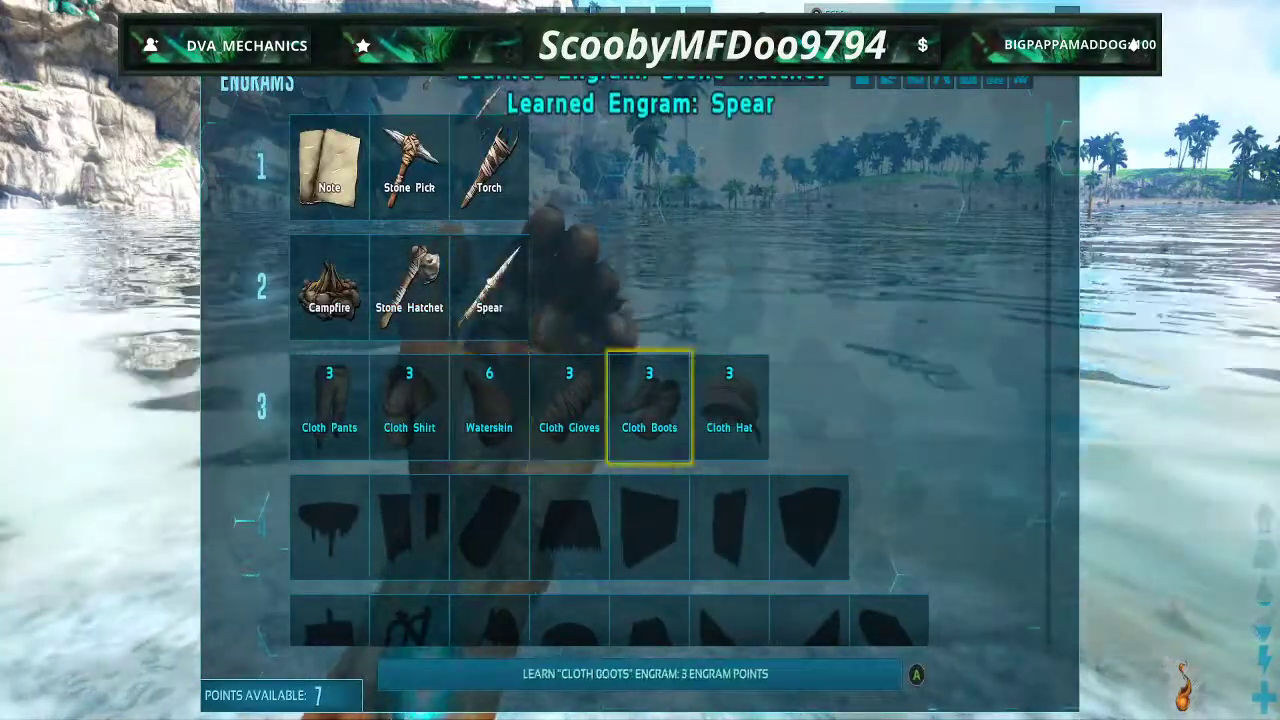
{"action": "key", "text": "Escape"}
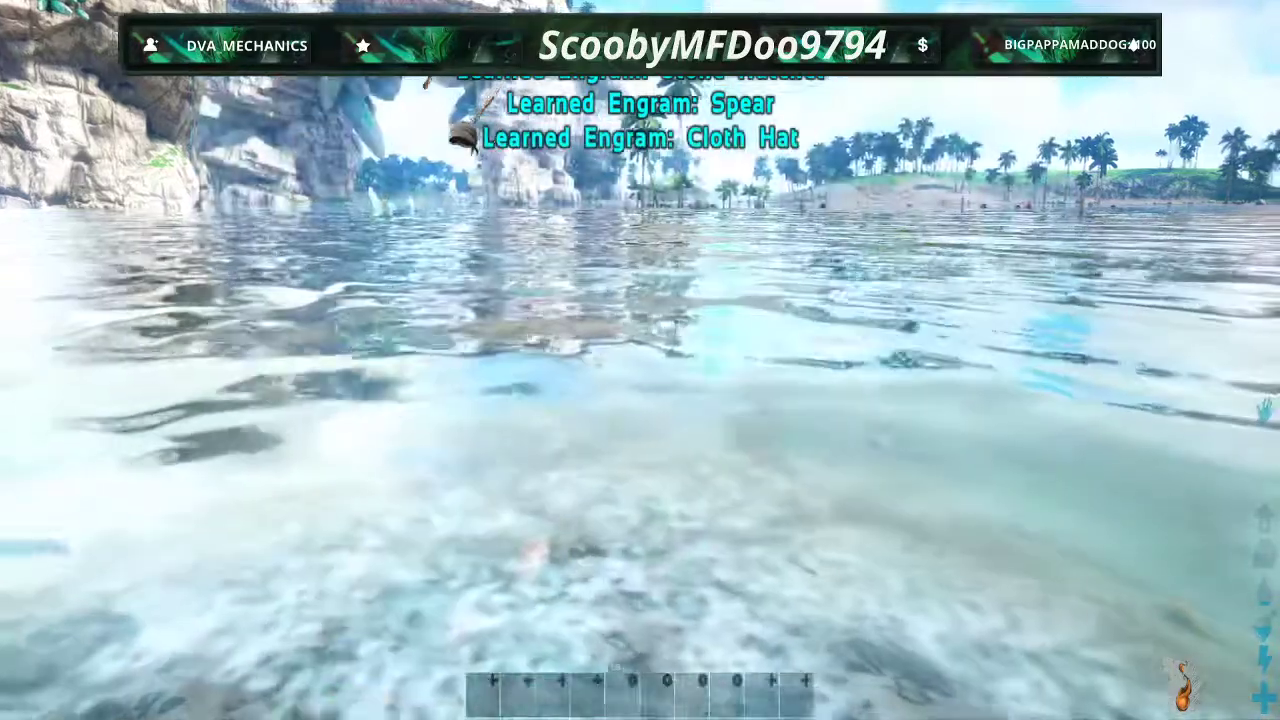